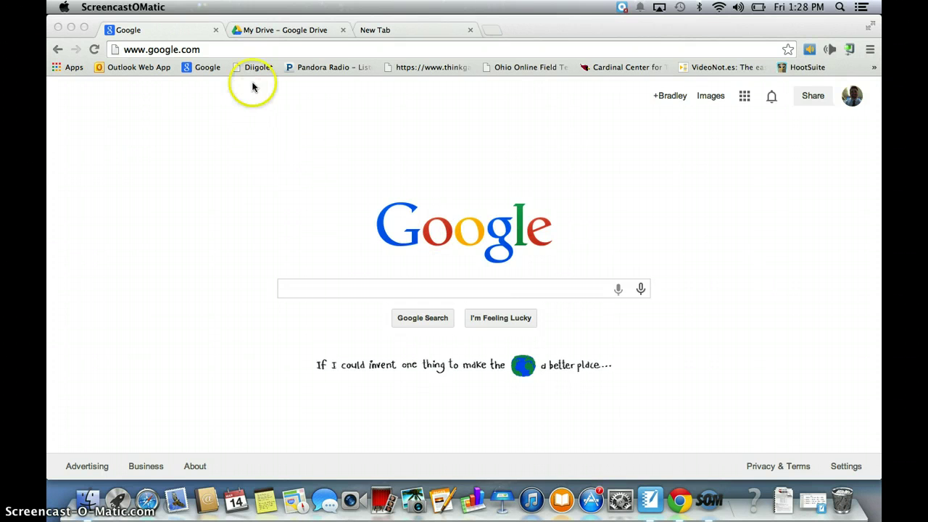
- Open the Chrome Web Store from the browser's apps page
{"action": "left_click", "coordinate": [92, 27]}
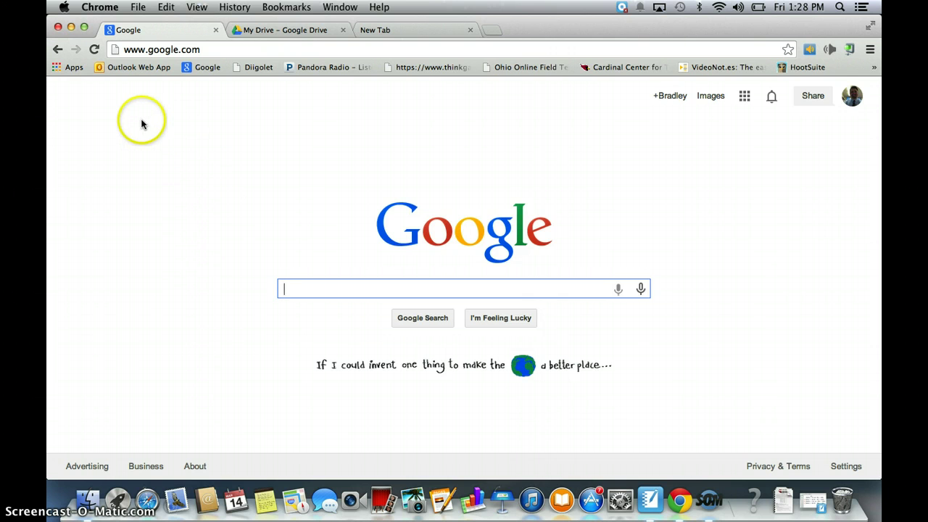
{"action": "left_click", "coordinate": [71, 68]}
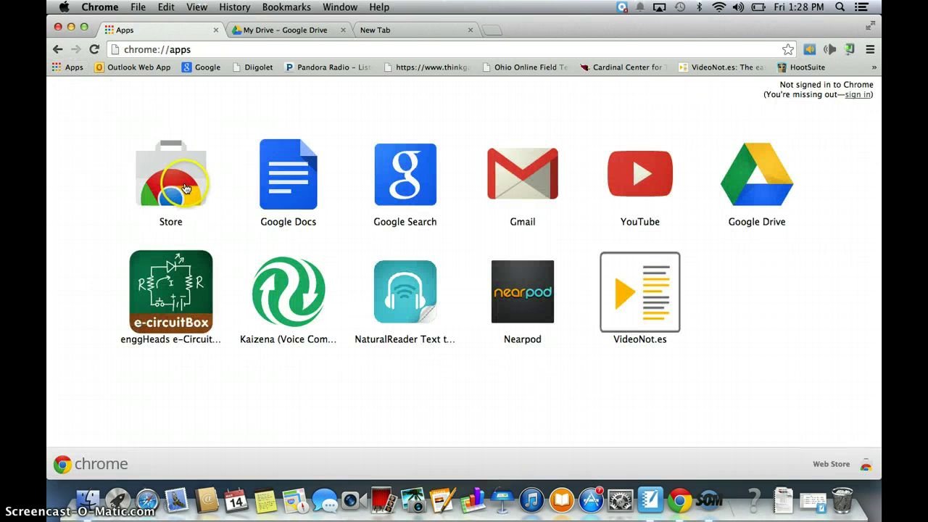
{"action": "left_click", "coordinate": [175, 187]}
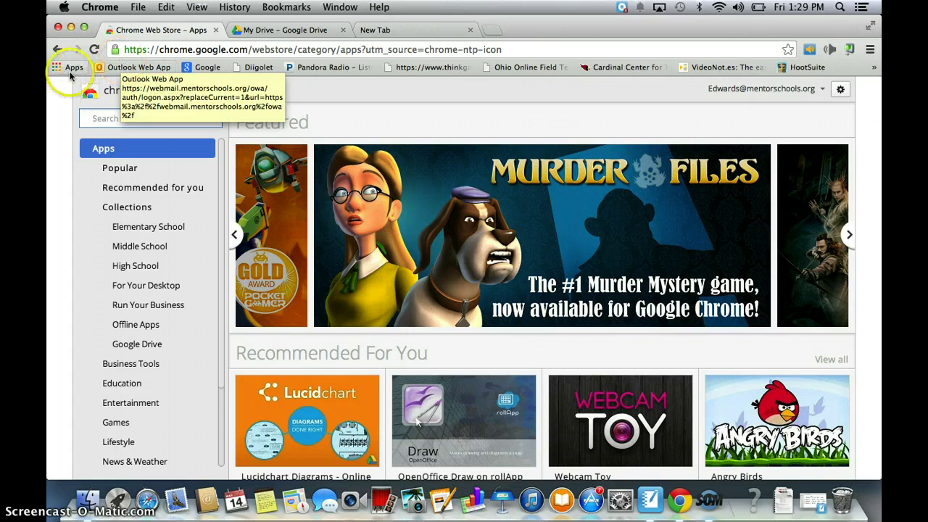
- Find the Chrome Web Store through a Google search for chromestore, and close that extra tab
{"action": "left_click", "coordinate": [373, 29]}
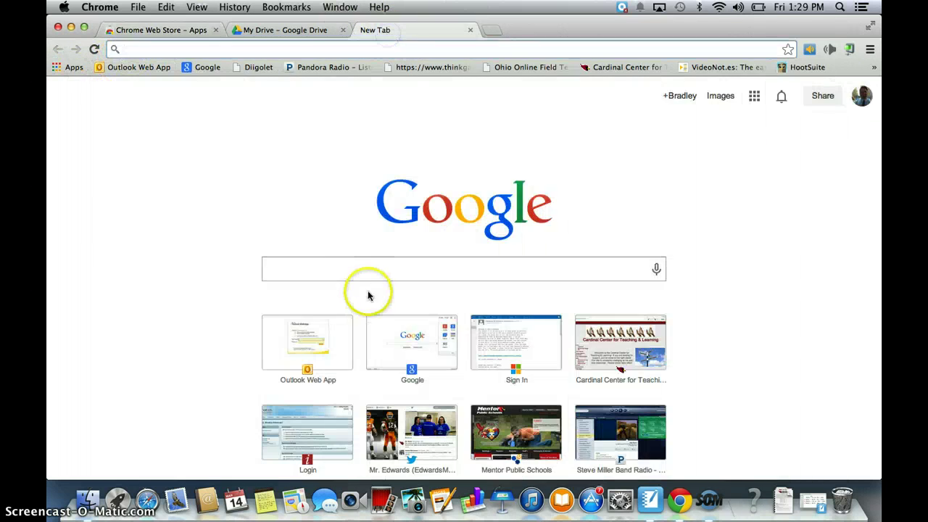
{"action": "left_click", "coordinate": [354, 269]}
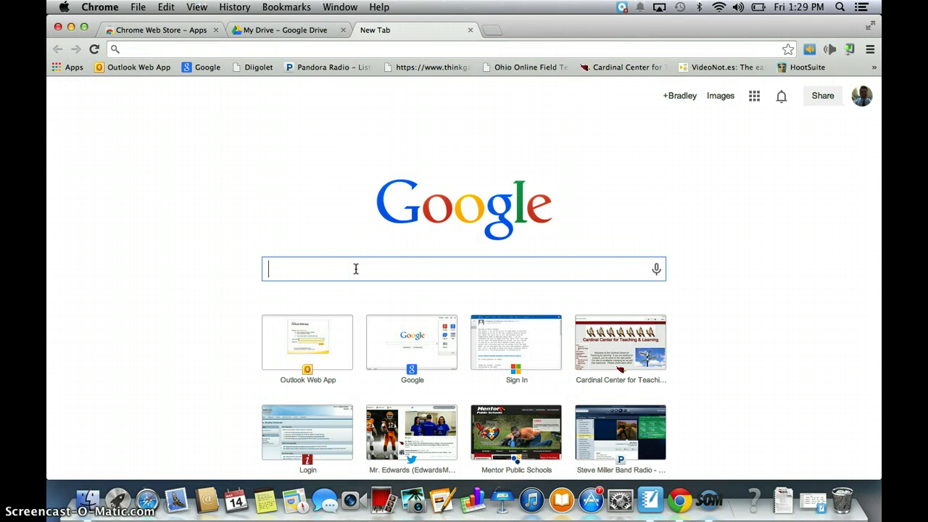
{"action": "type", "text": "chro"}
{"action": "key", "text": "Return"}
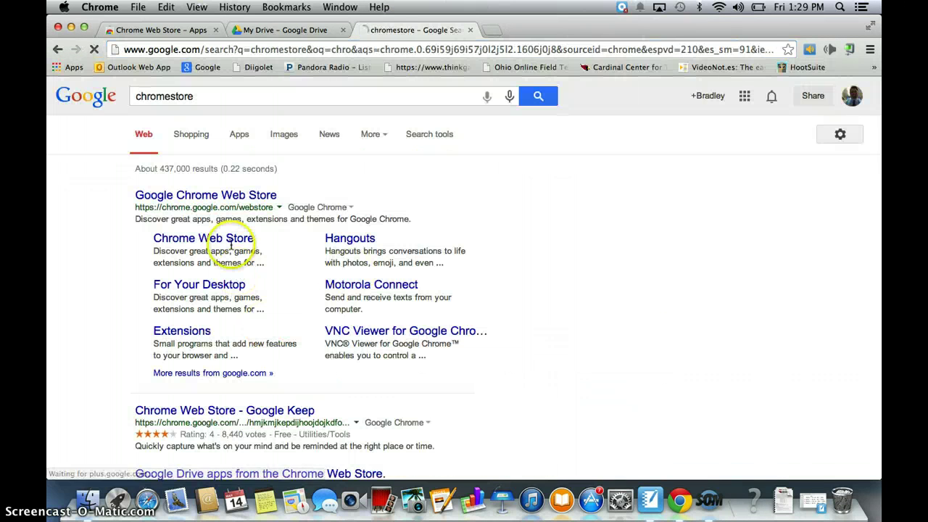
{"action": "left_click", "coordinate": [216, 203]}
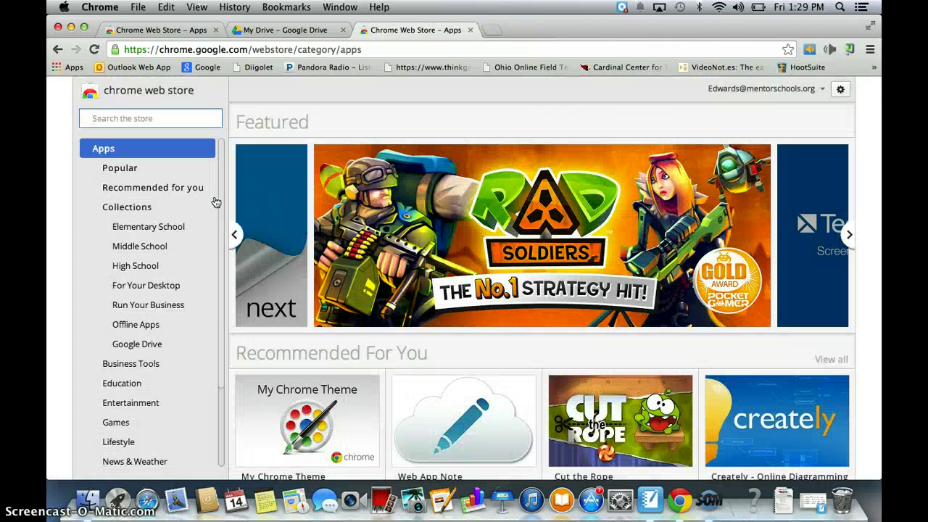
{"action": "left_click", "coordinate": [472, 29]}
{"action": "left_click", "coordinate": [174, 30]}
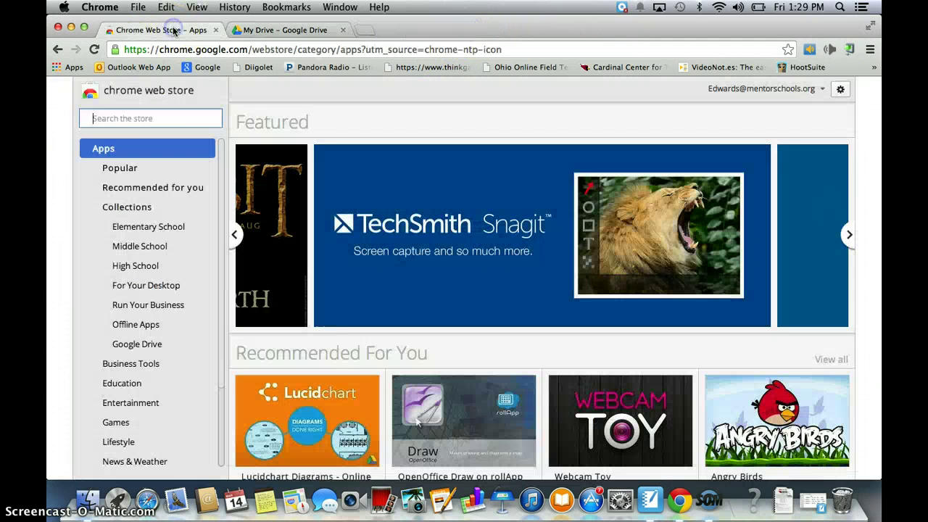
- Search the Chrome Web Store for goo.gl url shortener and limit the results to extensions
{"action": "left_click", "coordinate": [161, 119]}
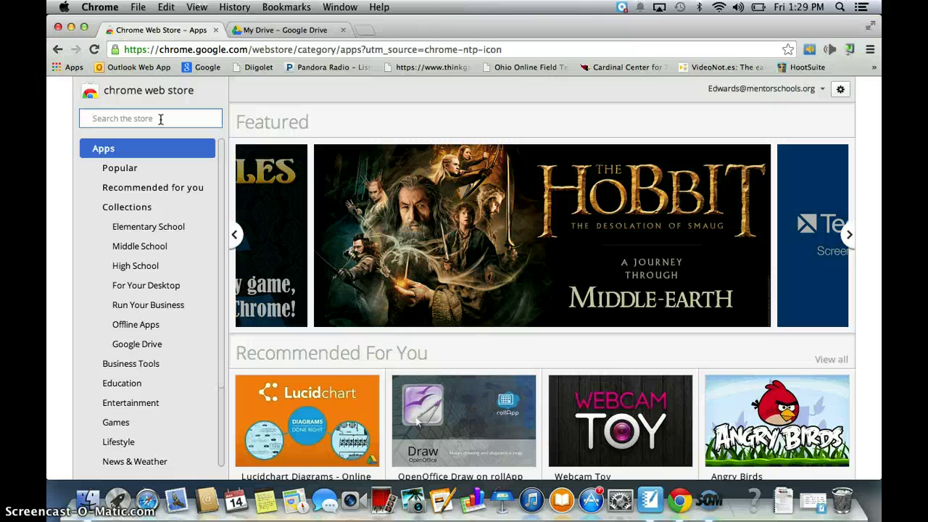
{"action": "type", "text": "g"}
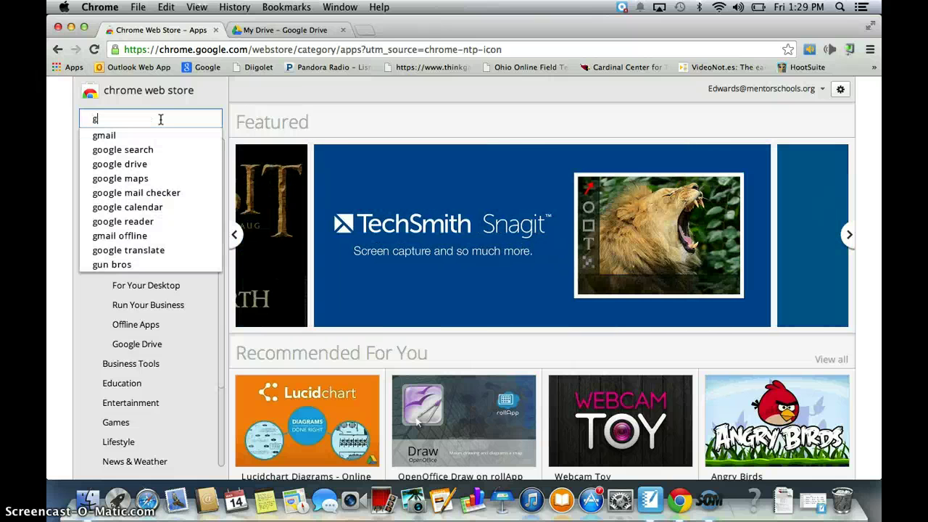
{"action": "type", "text": "oo"}
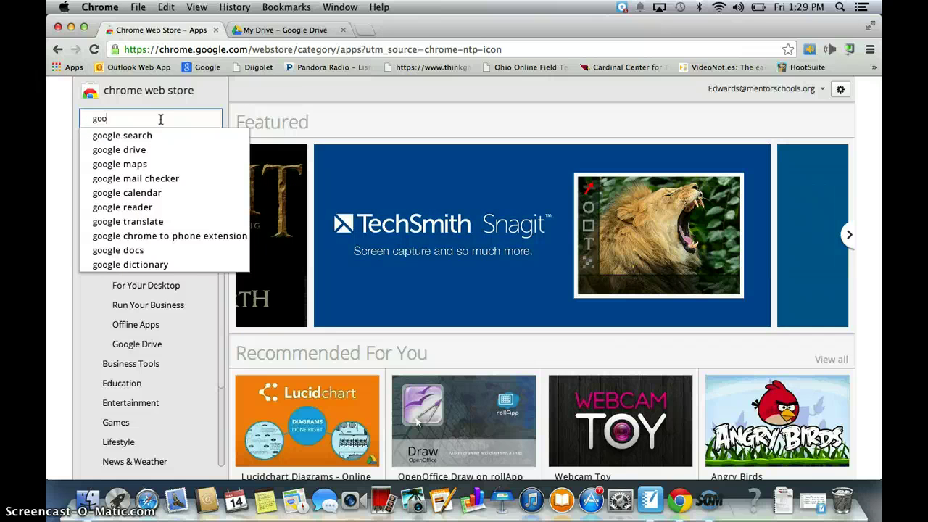
{"action": "type", "text": ".gl"}
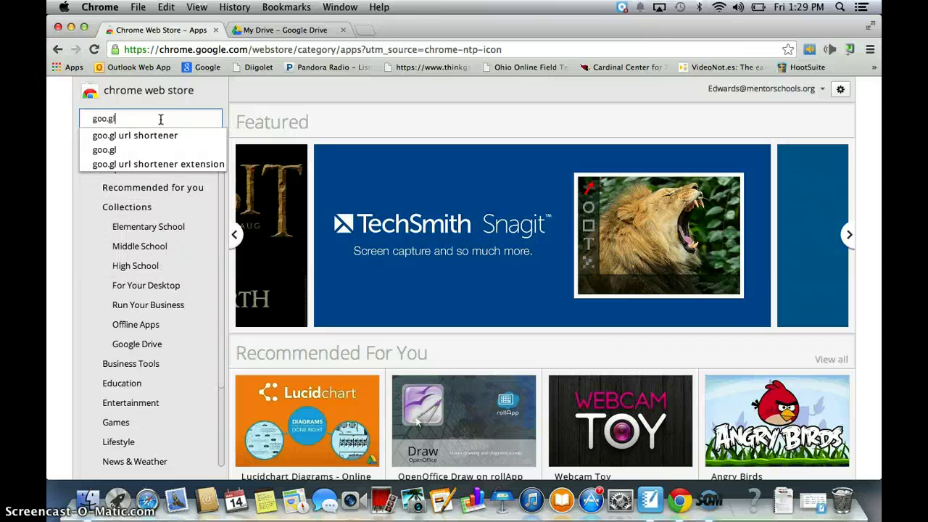
{"action": "key", "text": "Down"}
{"action": "key", "text": "Return"}
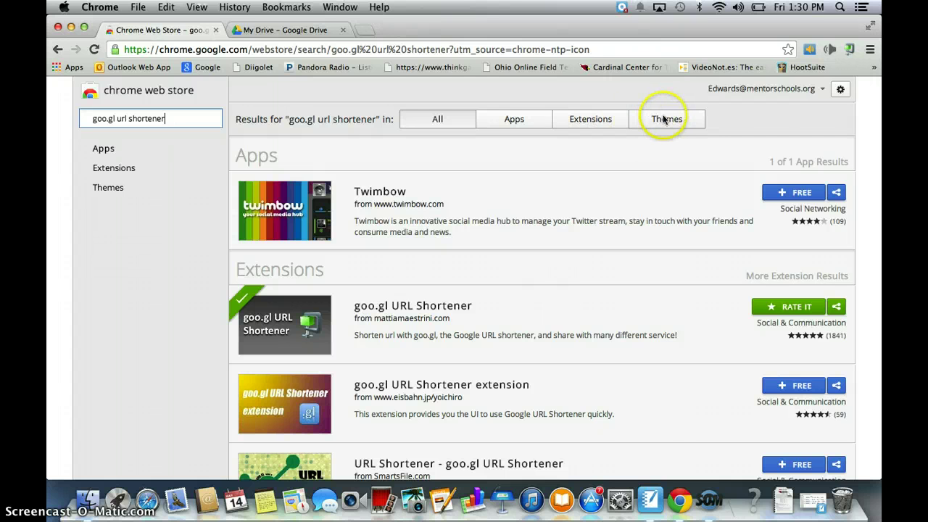
{"action": "left_click", "coordinate": [583, 120]}
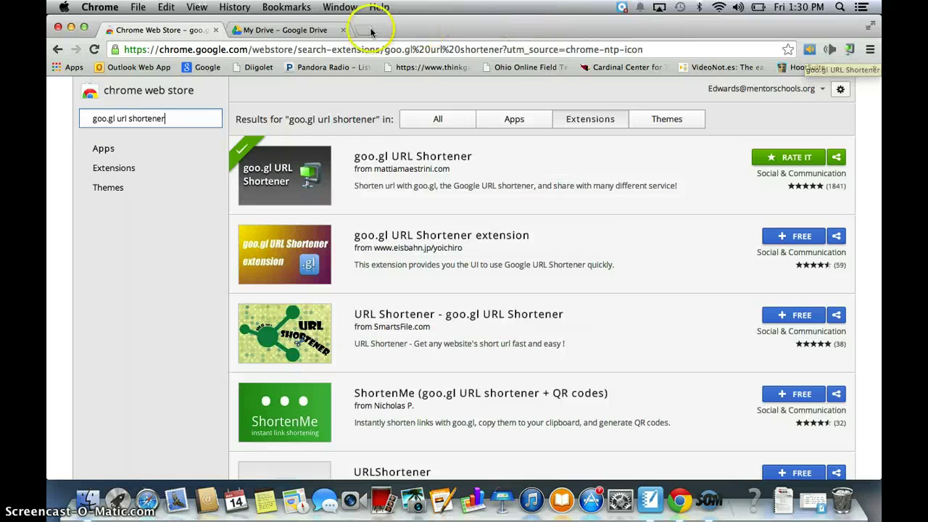
- Open the bookmarked Cardinal Center for Teaching & Learning site and copy a goo.gl short link for it
{"action": "left_click", "coordinate": [628, 67]}
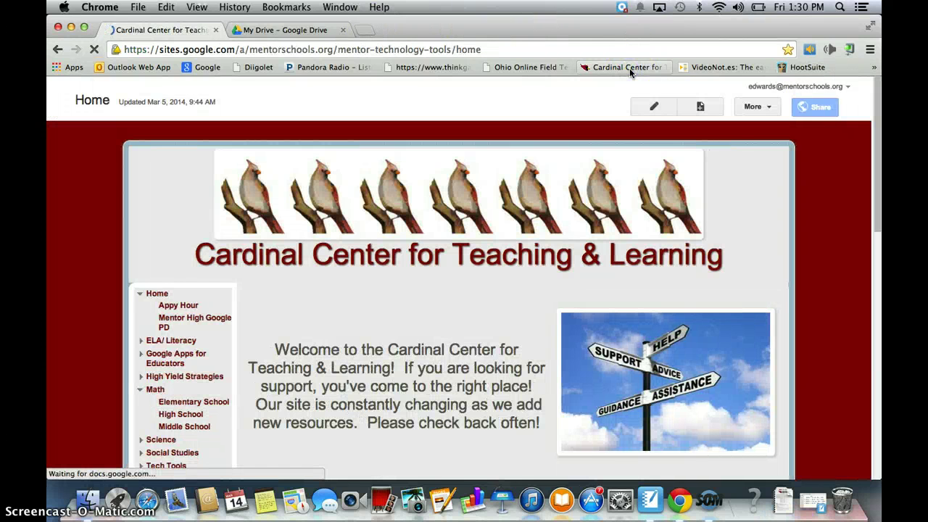
{"action": "left_click", "coordinate": [848, 49]}
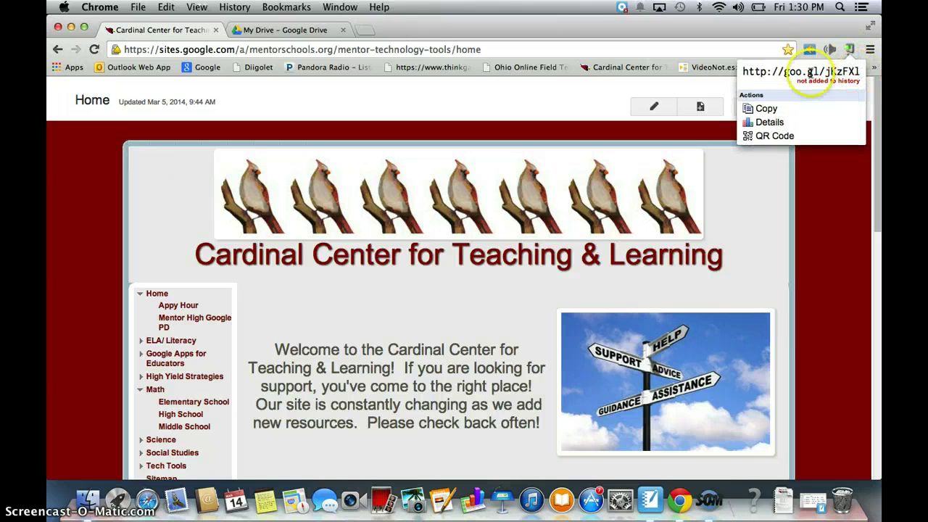
{"action": "left_click", "coordinate": [772, 109]}
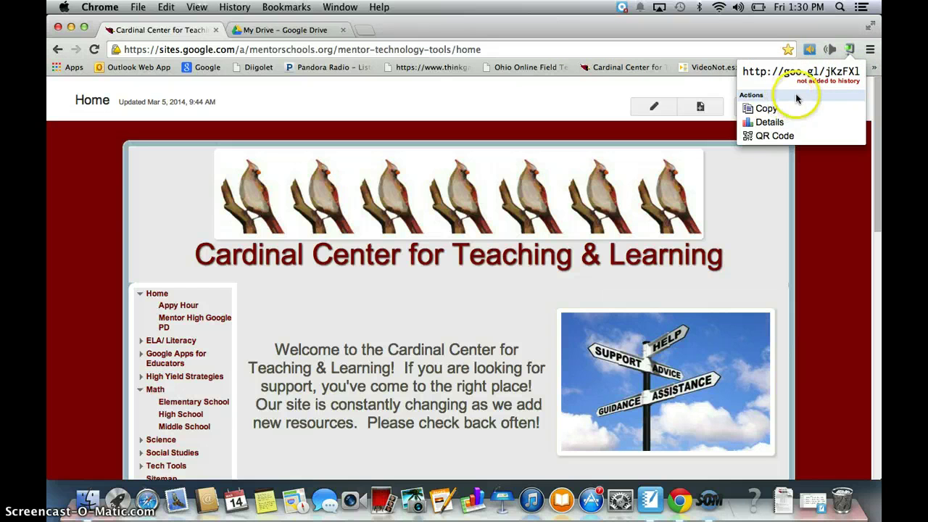
- Generate the short link's QR code and open its image in a separate tab
{"action": "left_click", "coordinate": [768, 135]}
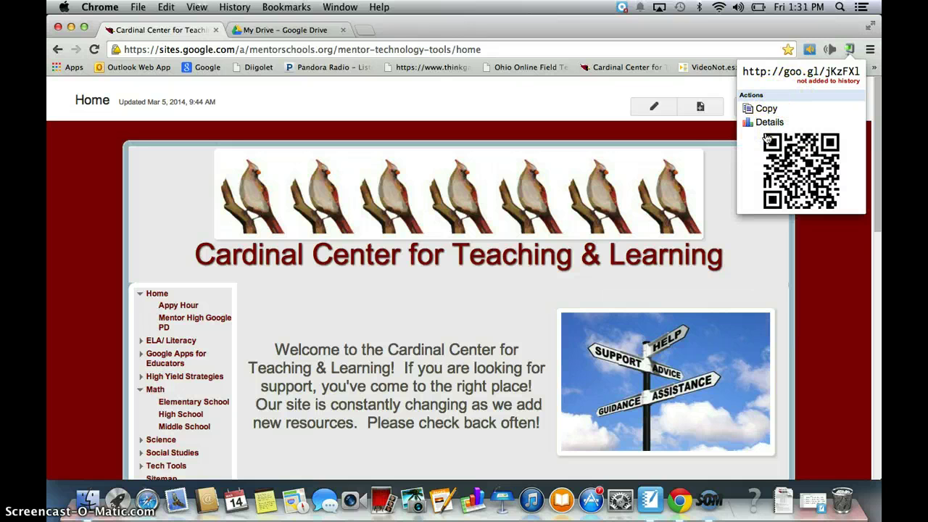
{"action": "left_click", "coordinate": [797, 158]}
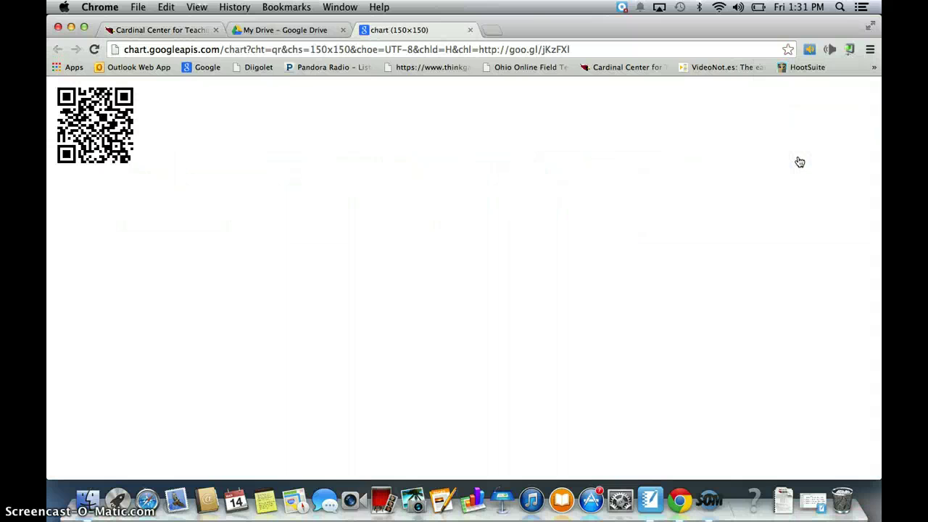
- Create a new blank text document in Google Drive
{"action": "left_click", "coordinate": [304, 33]}
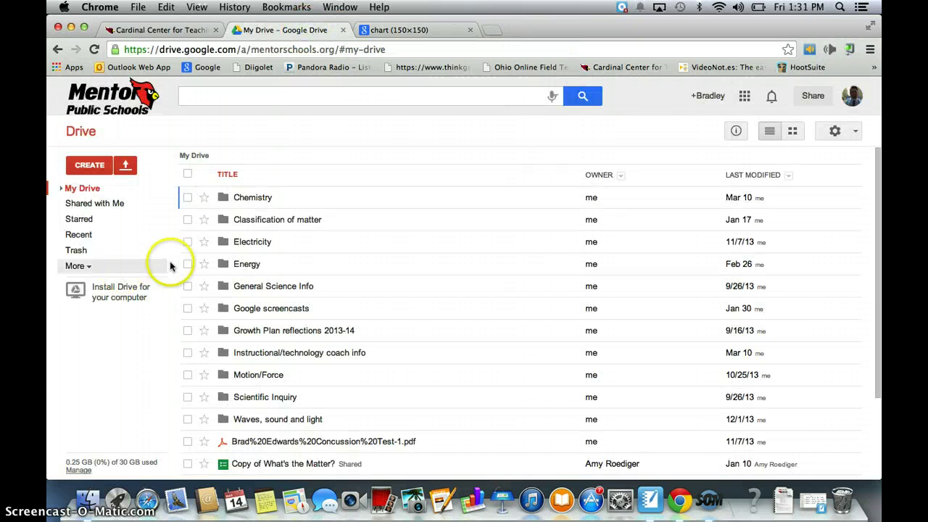
{"action": "left_click", "coordinate": [94, 167]}
{"action": "left_click", "coordinate": [115, 228]}
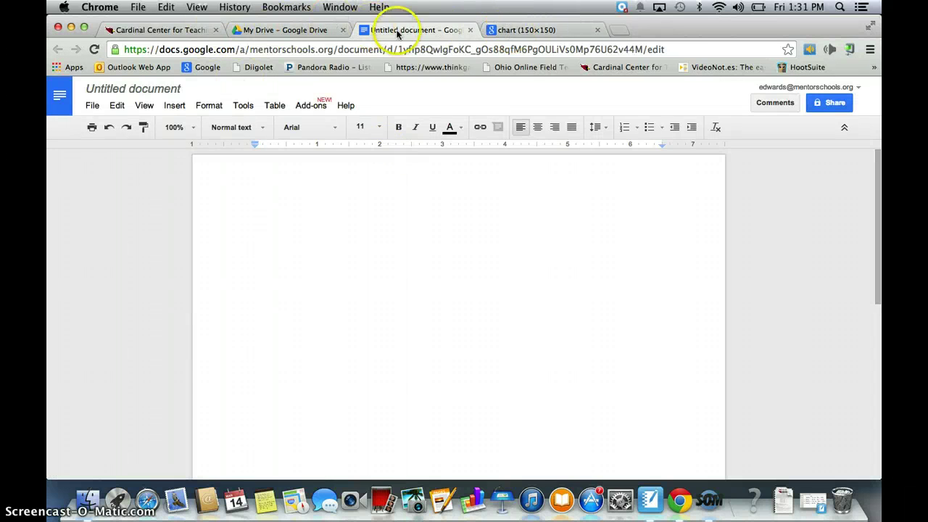
- Copy the QR code image's URL and paste it into the untitled document
{"action": "left_click", "coordinate": [506, 30]}
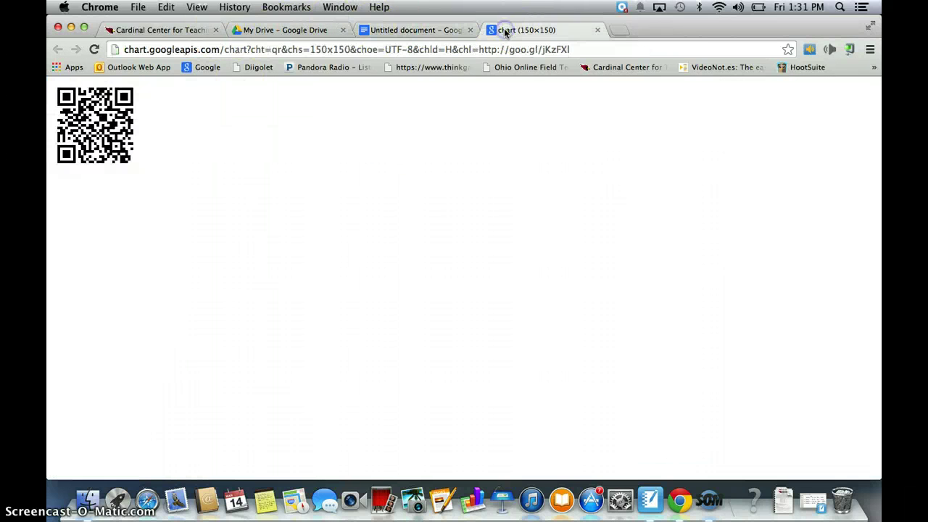
{"action": "right_click", "coordinate": [92, 138]}
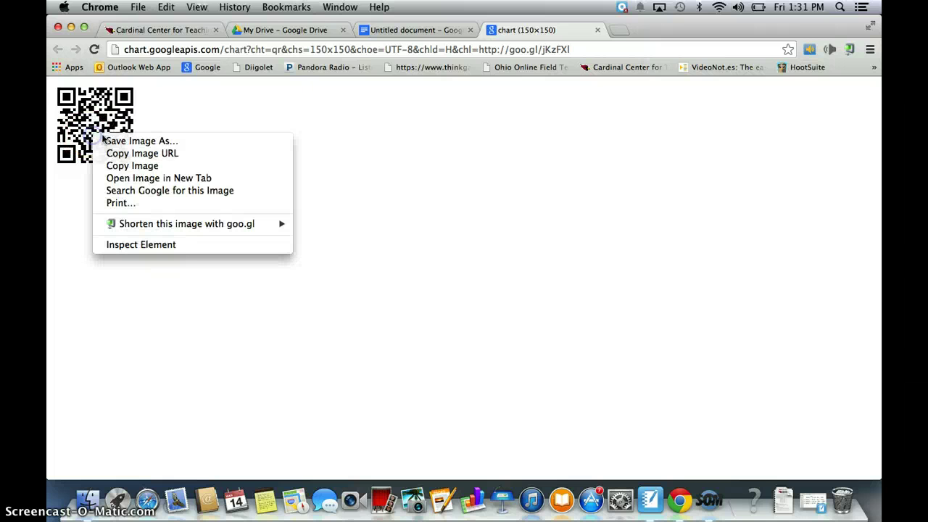
{"action": "left_click", "coordinate": [123, 151]}
{"action": "left_click", "coordinate": [523, 31]}
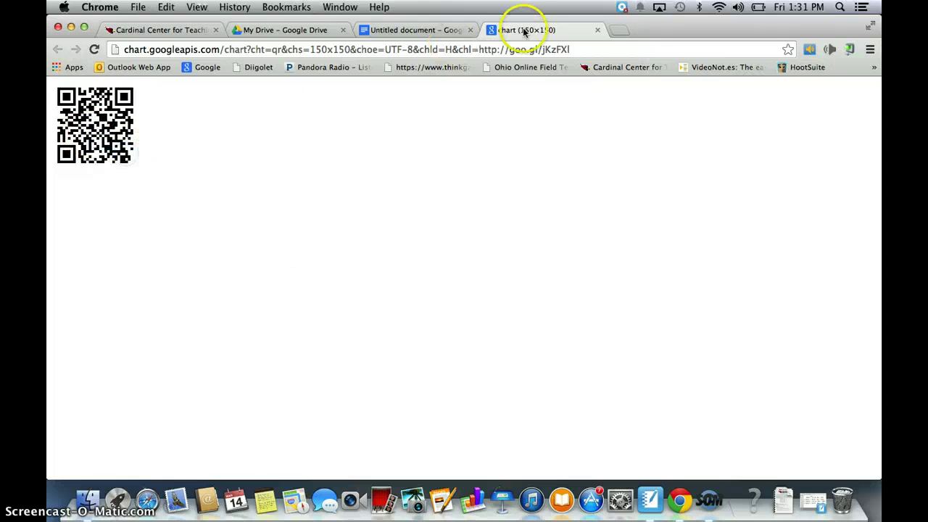
{"action": "left_click", "coordinate": [415, 29]}
{"action": "right_click", "coordinate": [394, 239]}
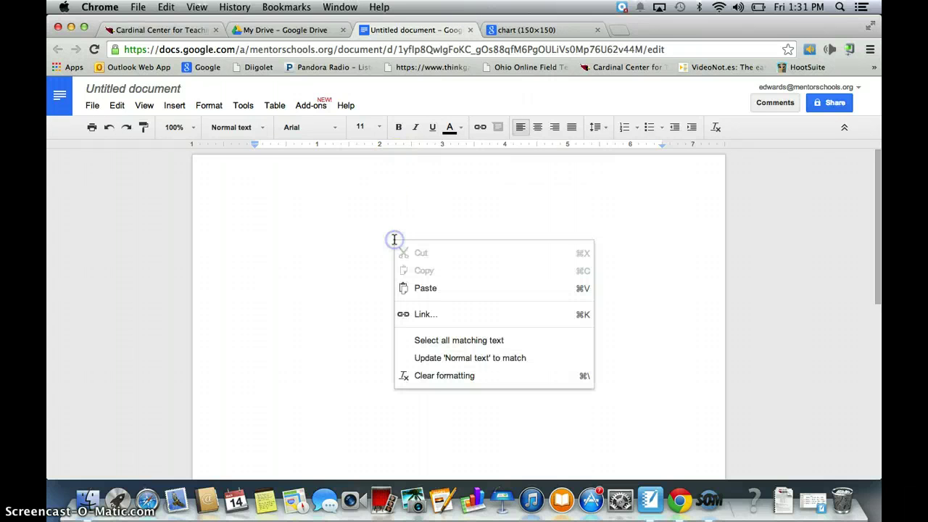
{"action": "left_click", "coordinate": [427, 291]}
{"action": "left_click", "coordinate": [381, 268]}
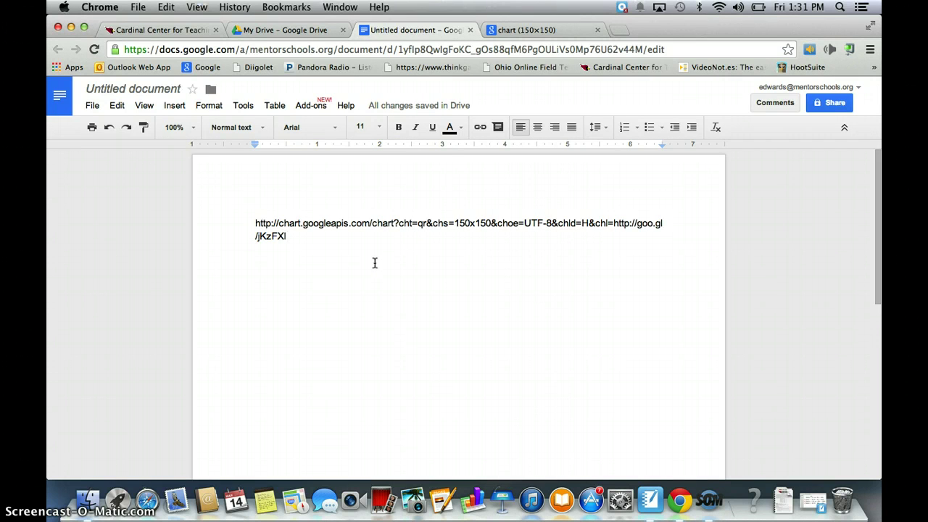
- Save the QR code image to the Desktop under the name chart
{"action": "left_click", "coordinate": [523, 30]}
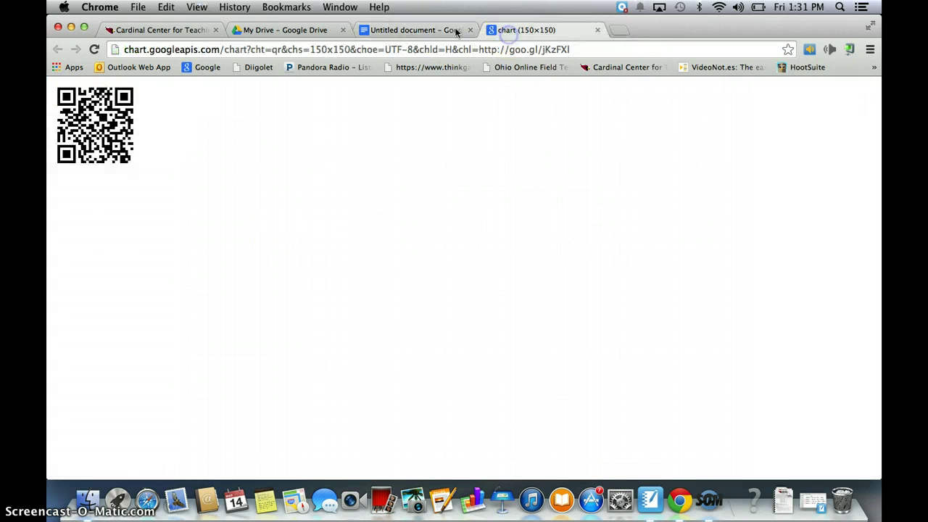
{"action": "right_click", "coordinate": [111, 150]}
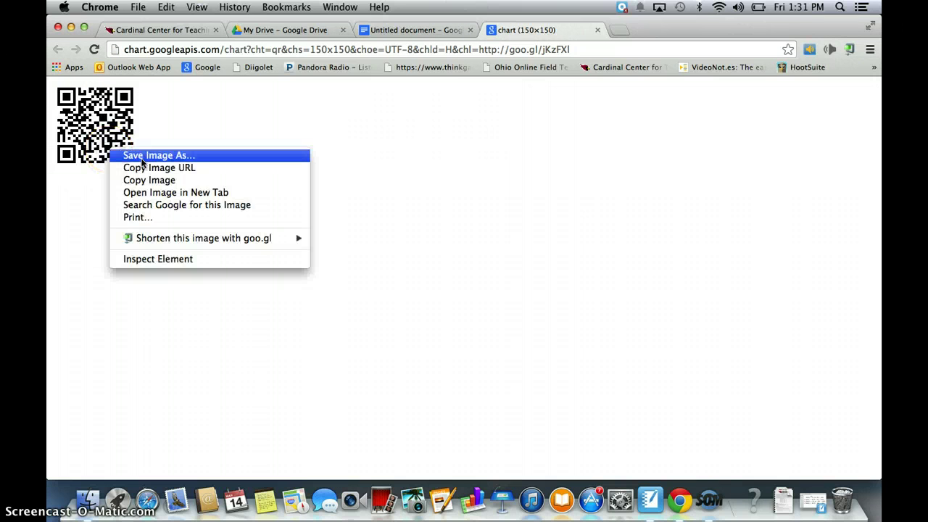
{"action": "left_click", "coordinate": [141, 160]}
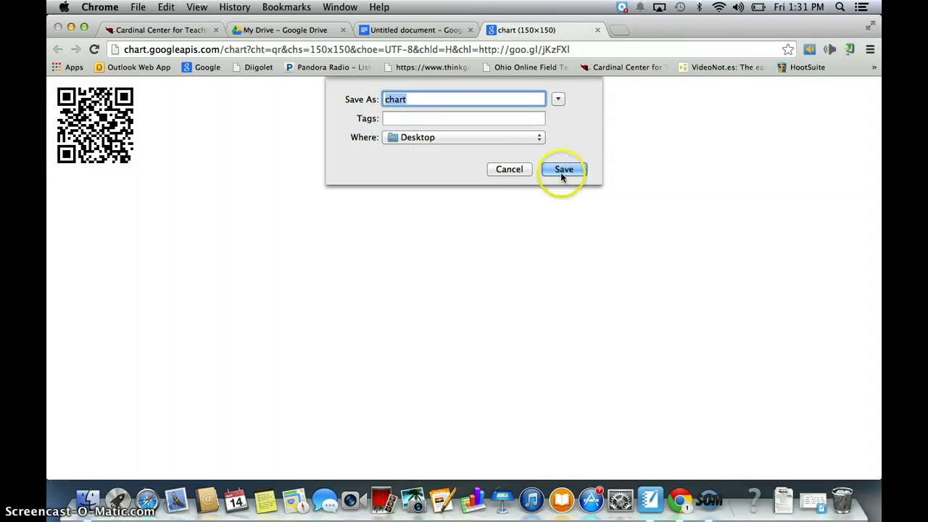
{"action": "left_click", "coordinate": [562, 172]}
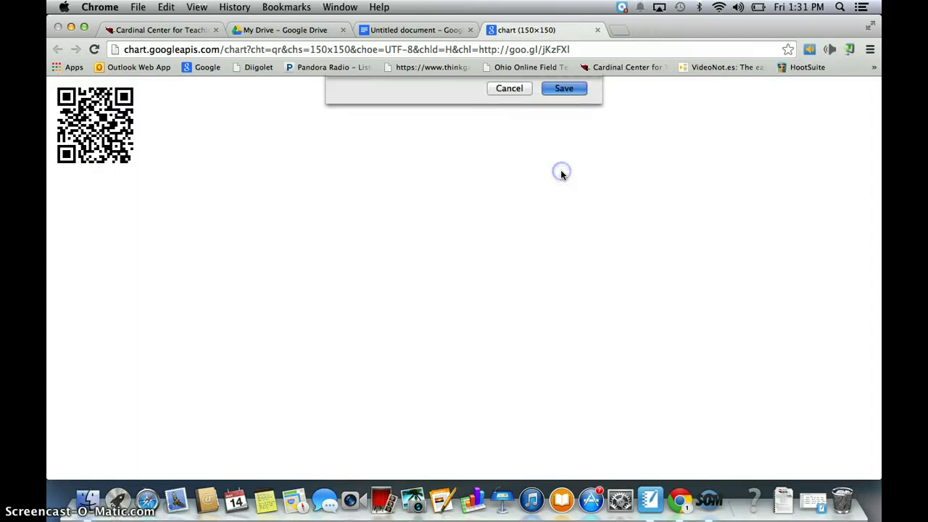
- Upload chart.png from the Desktop as an image in the untitled document, after the pasted URL
{"action": "left_click", "coordinate": [410, 31]}
{"action": "left_click", "coordinate": [173, 106]}
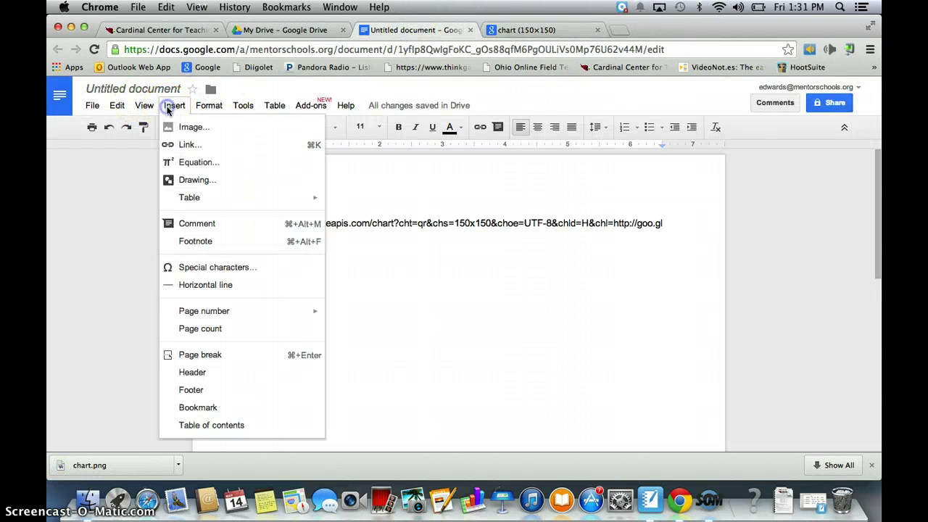
{"action": "left_click", "coordinate": [187, 128]}
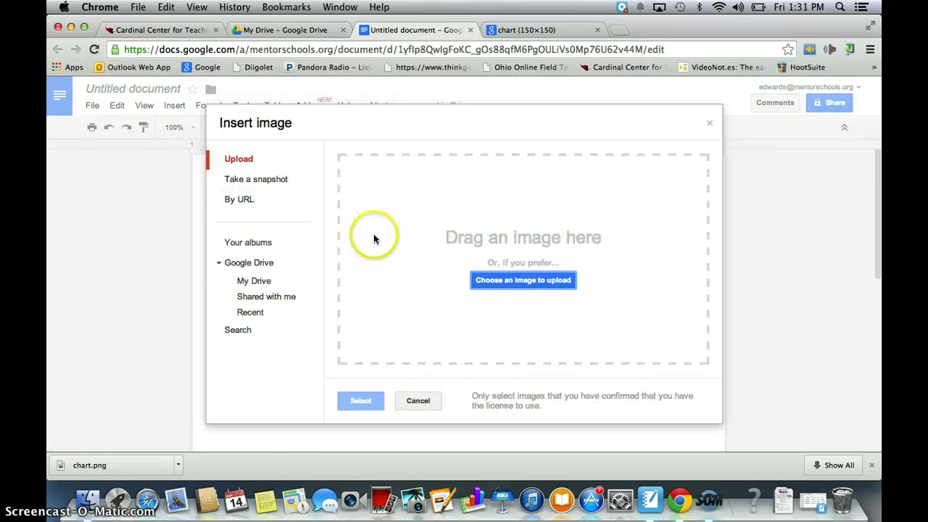
{"action": "left_click", "coordinate": [489, 281]}
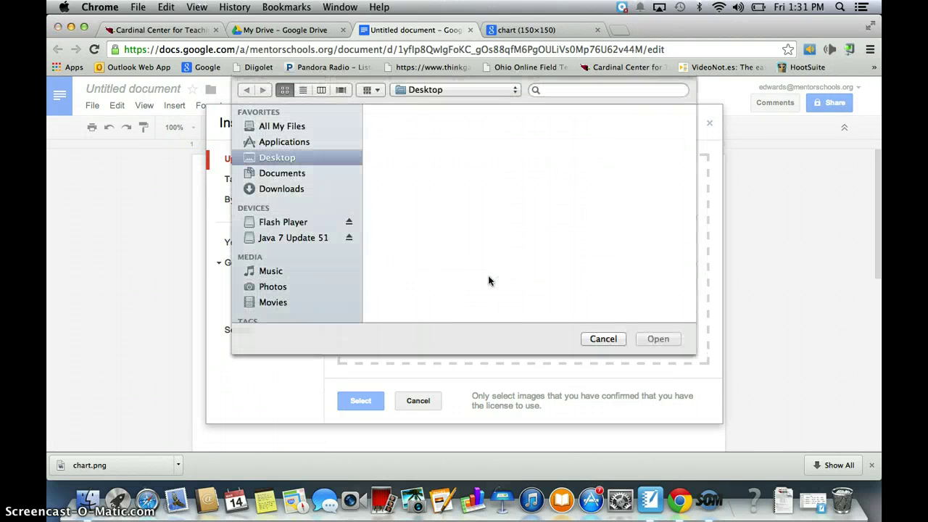
{"action": "left_click", "coordinate": [526, 138]}
{"action": "left_click", "coordinate": [647, 340]}
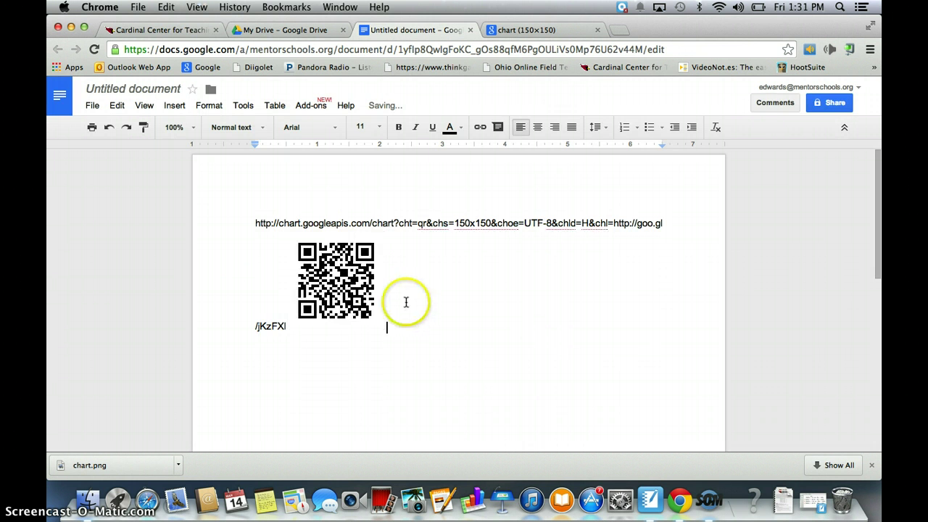
{"action": "left_click", "coordinate": [360, 293]}
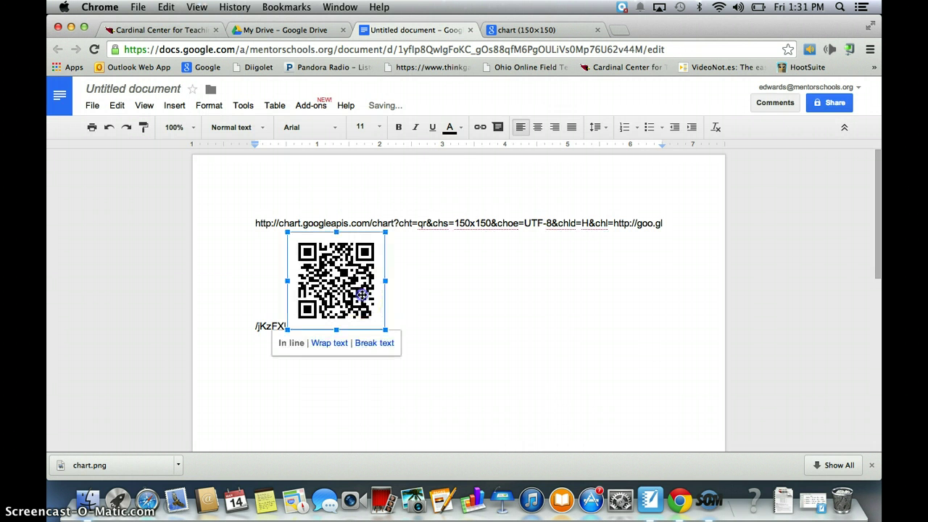
{"action": "left_click", "coordinate": [361, 375]}
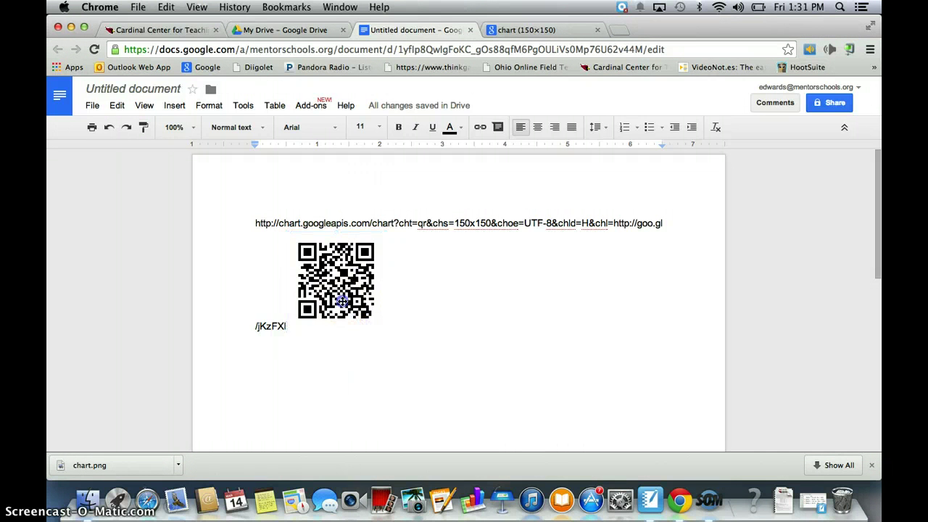